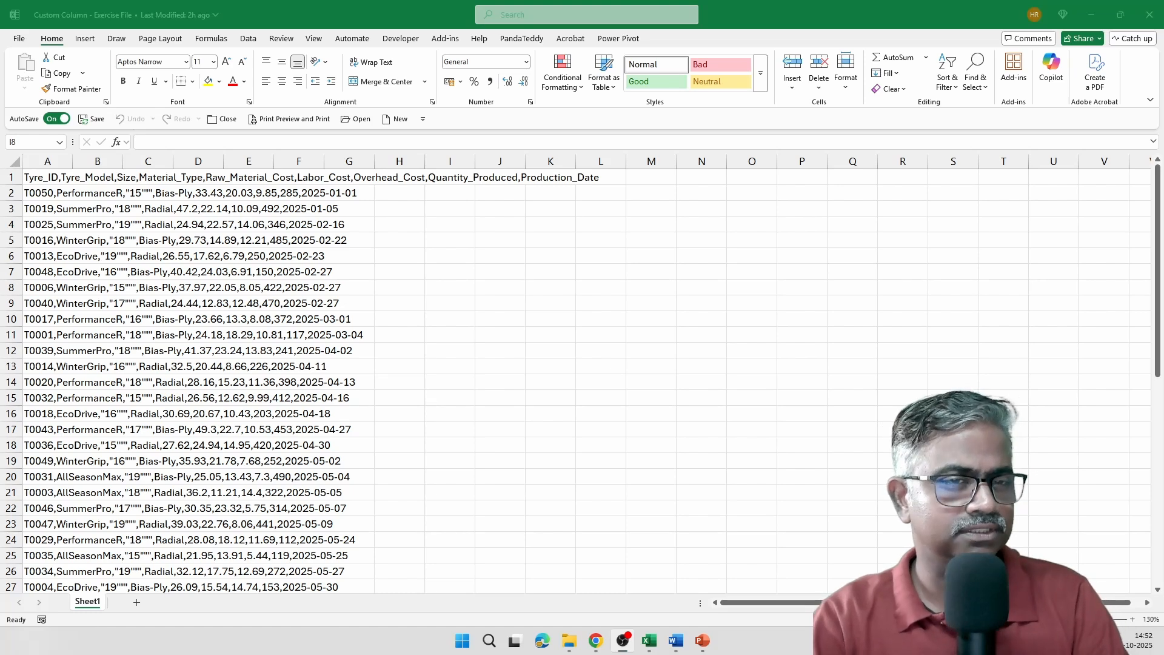
- Close the exercise workbook and launch the Power Query Editor from the blank workbook
click(226, 120)
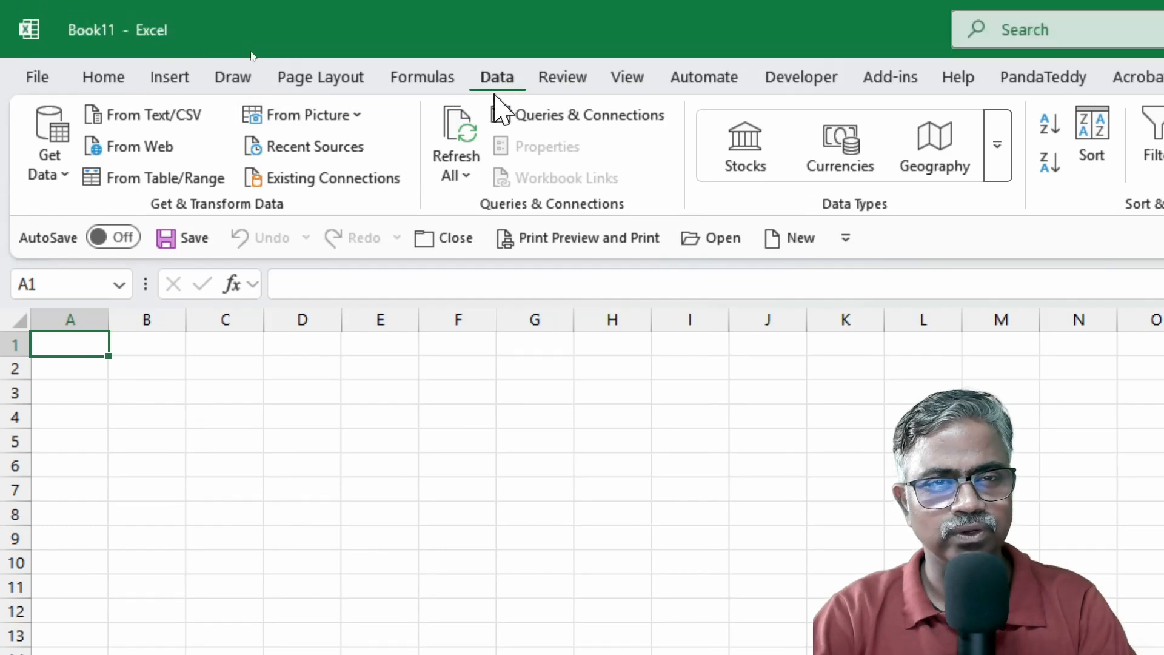
click(51, 163)
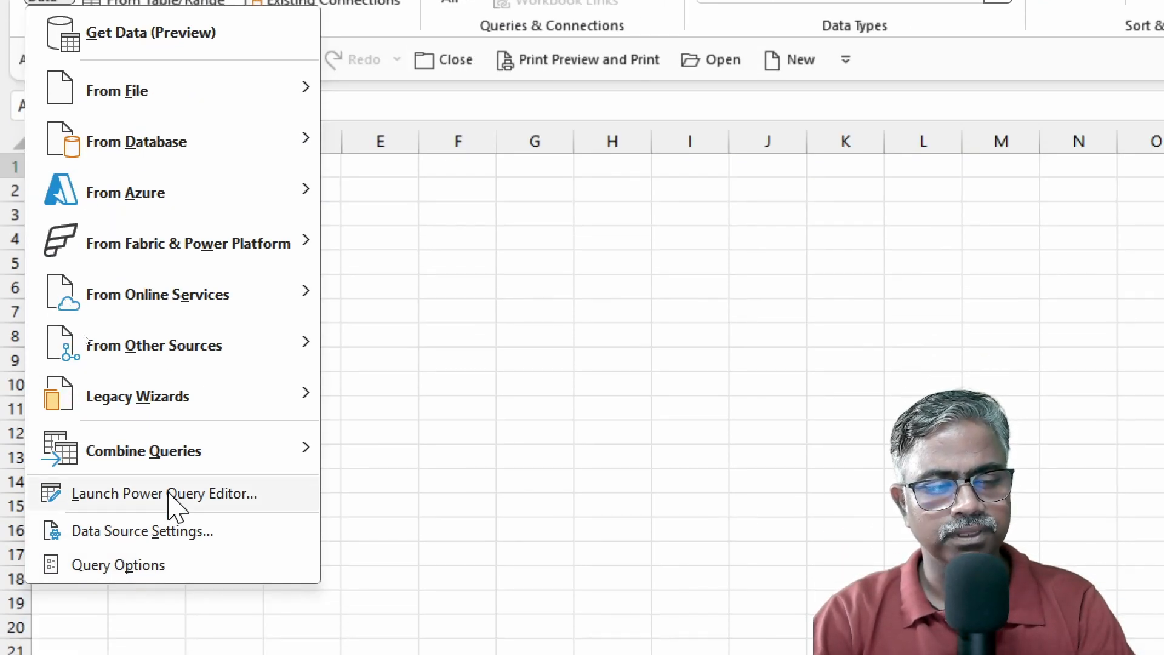
click(171, 497)
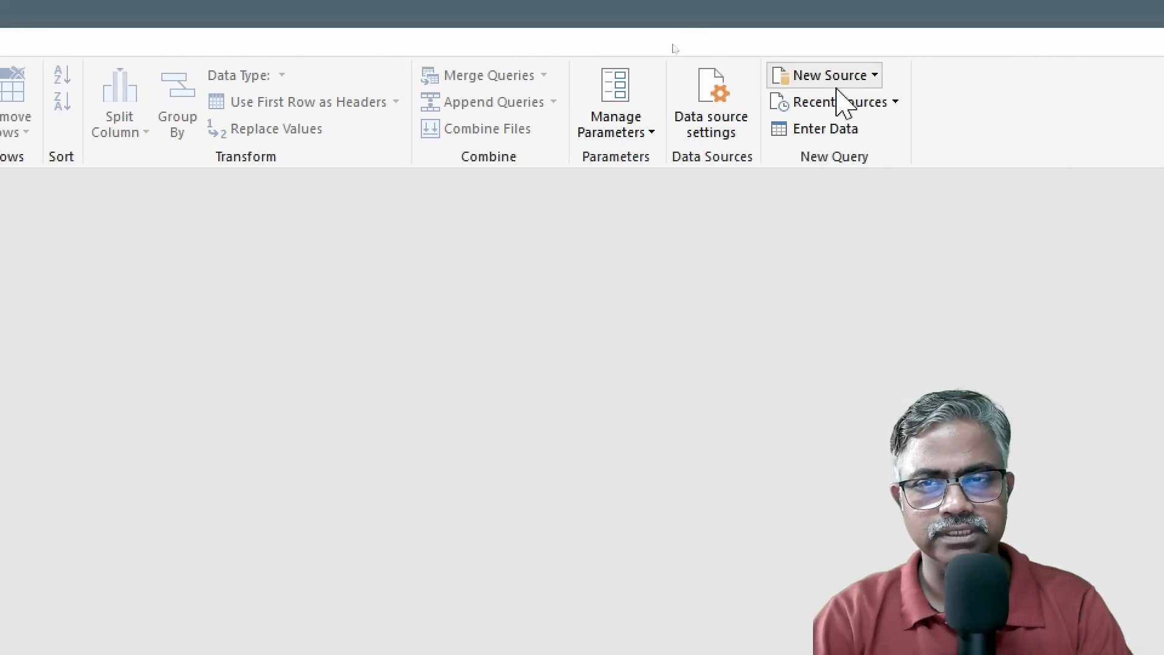
- Import Sheet1 from the Excel workbook "Custom Column - Exercise File" as a new query and delete the applied step after Navigation
click(868, 78)
mouse_move(876, 105)
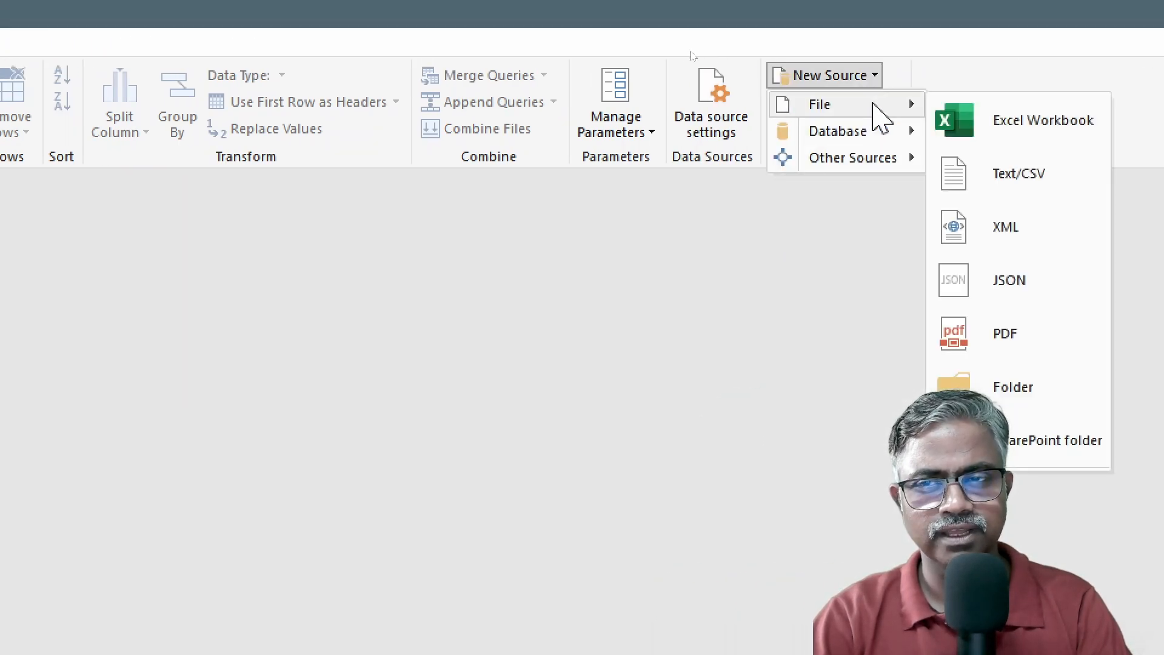
click(1020, 110)
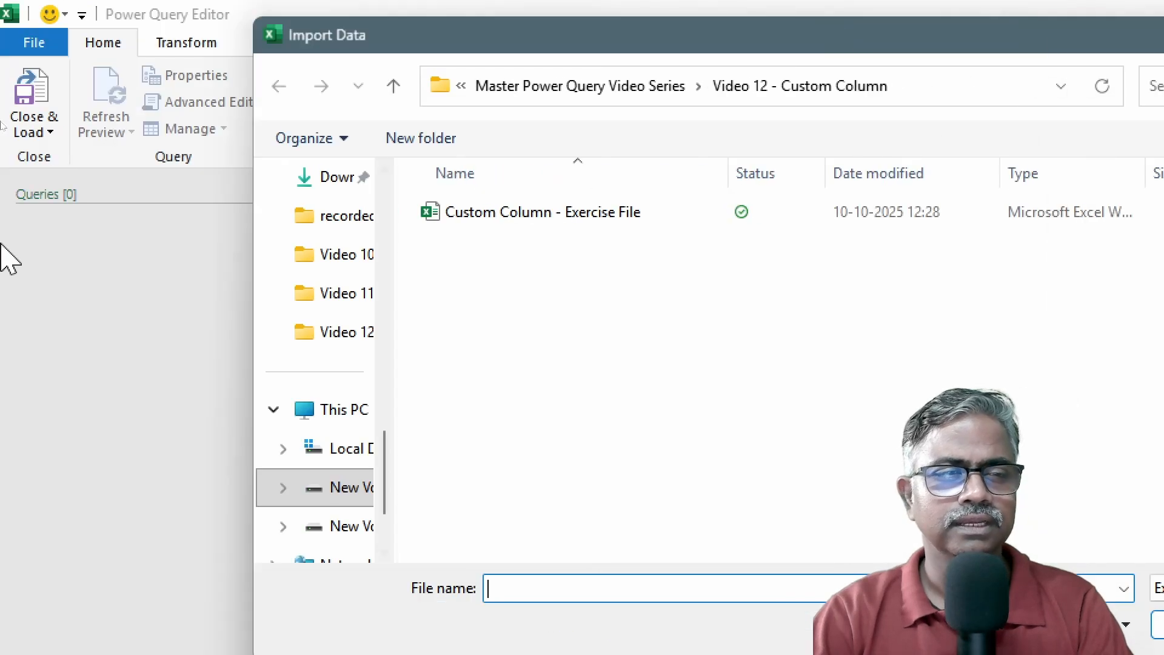
click(533, 219)
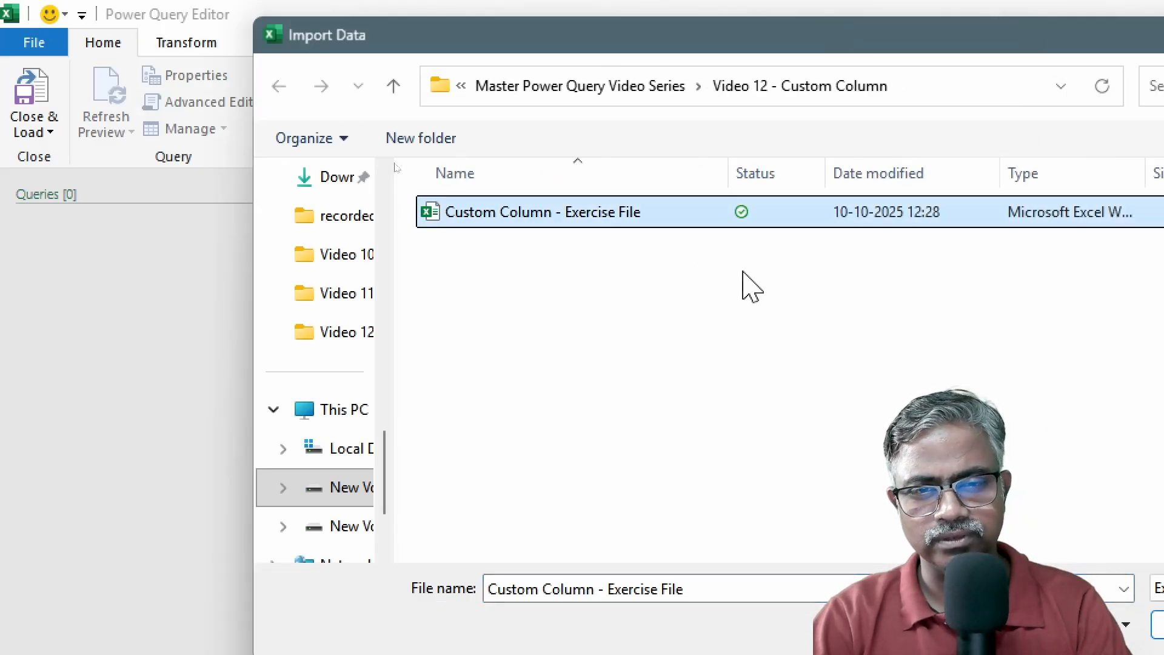
key(Return)
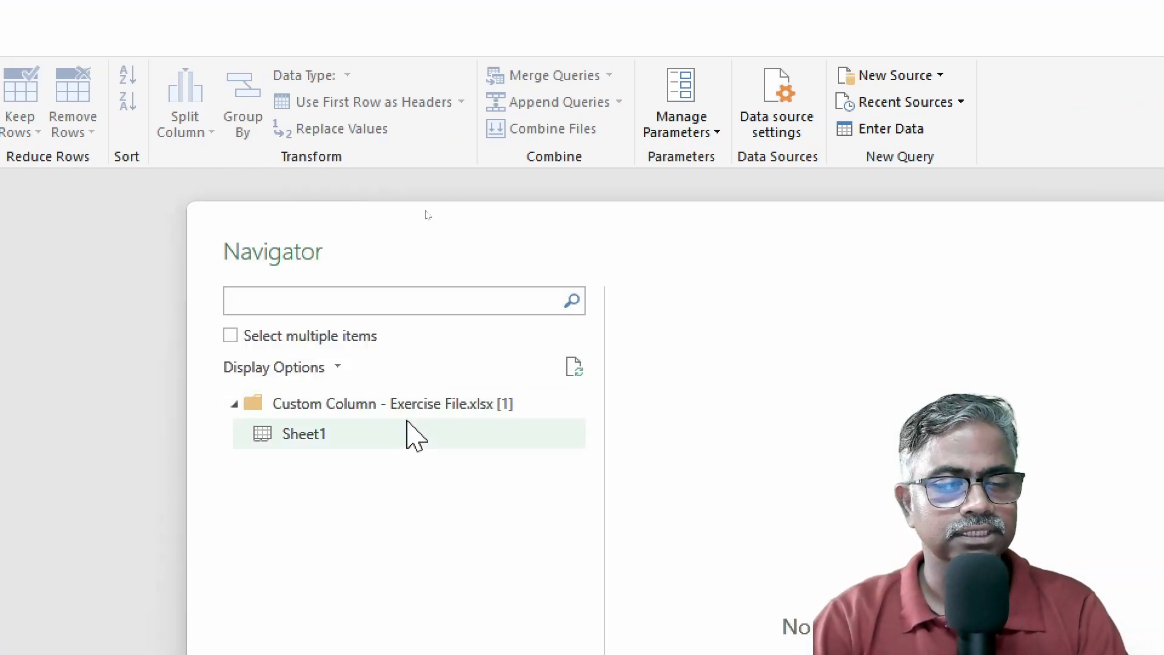
click(415, 434)
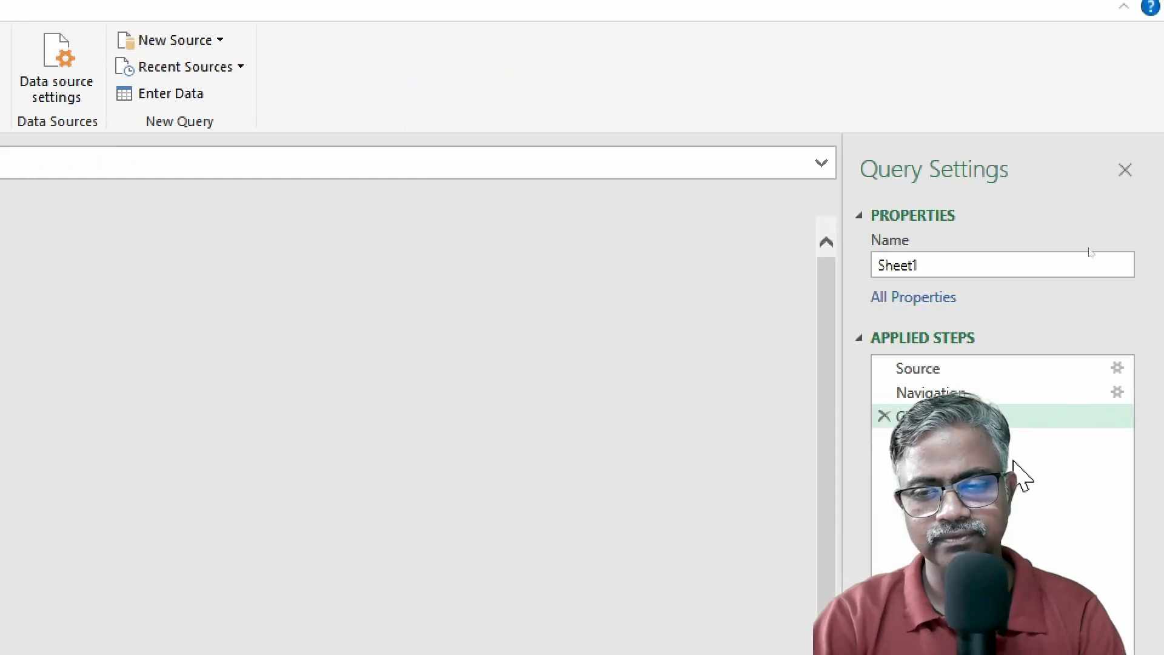
click(883, 416)
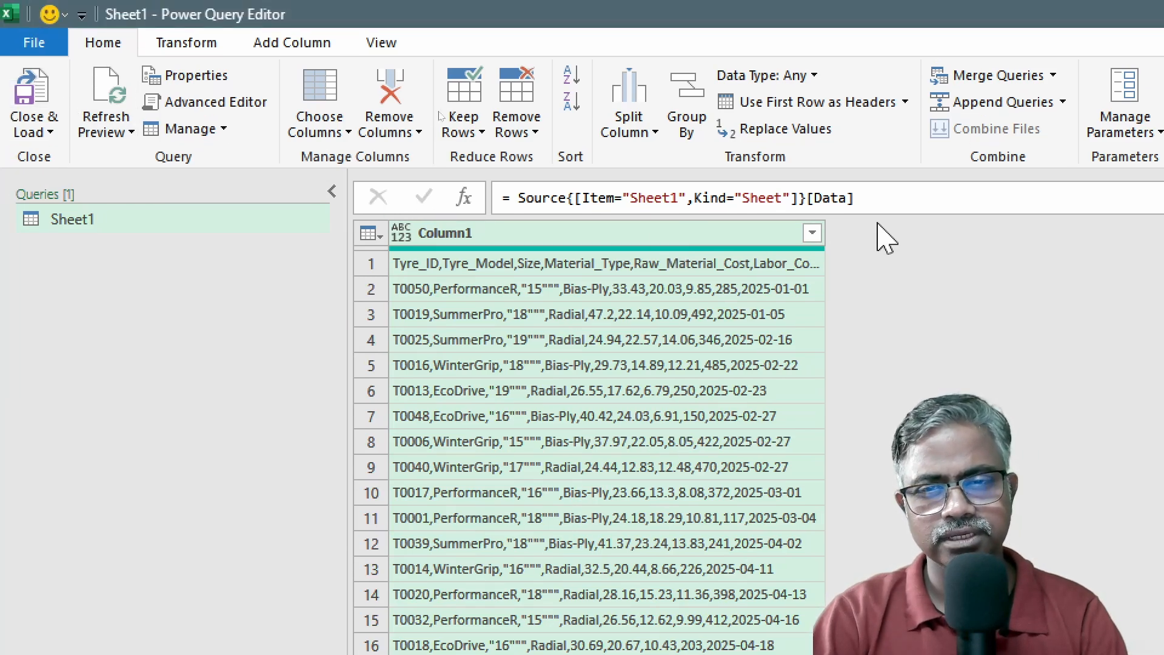
- Split Column1 by comma at each occurrence of the delimiter and use the first row as headers
click(637, 129)
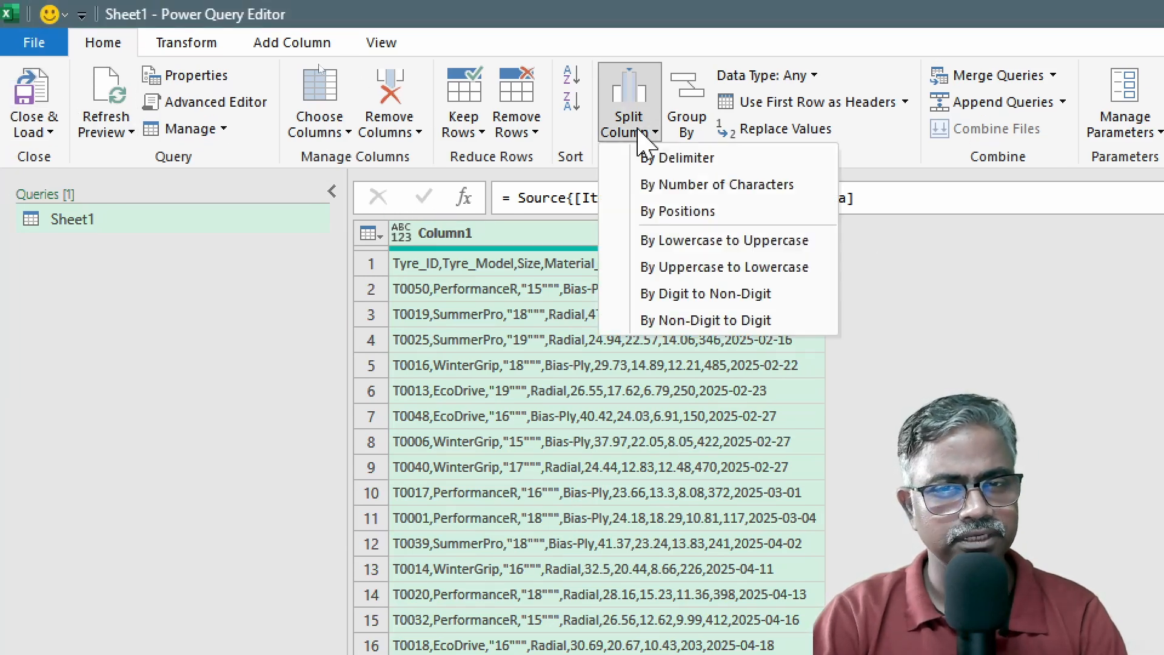
click(703, 158)
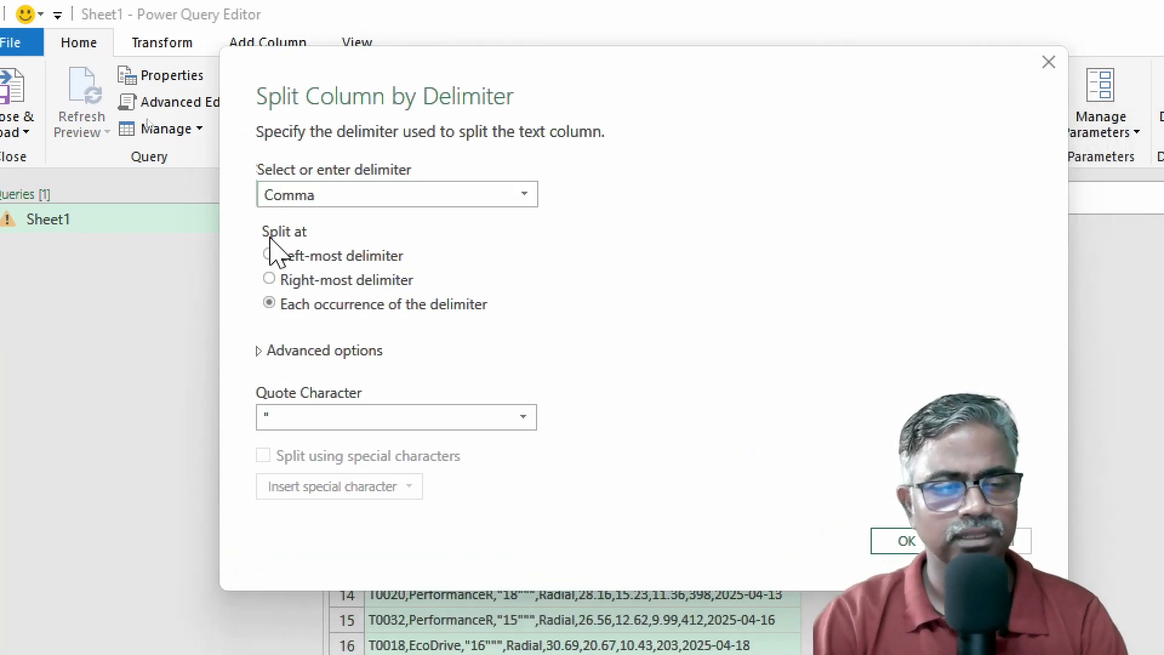
click(909, 545)
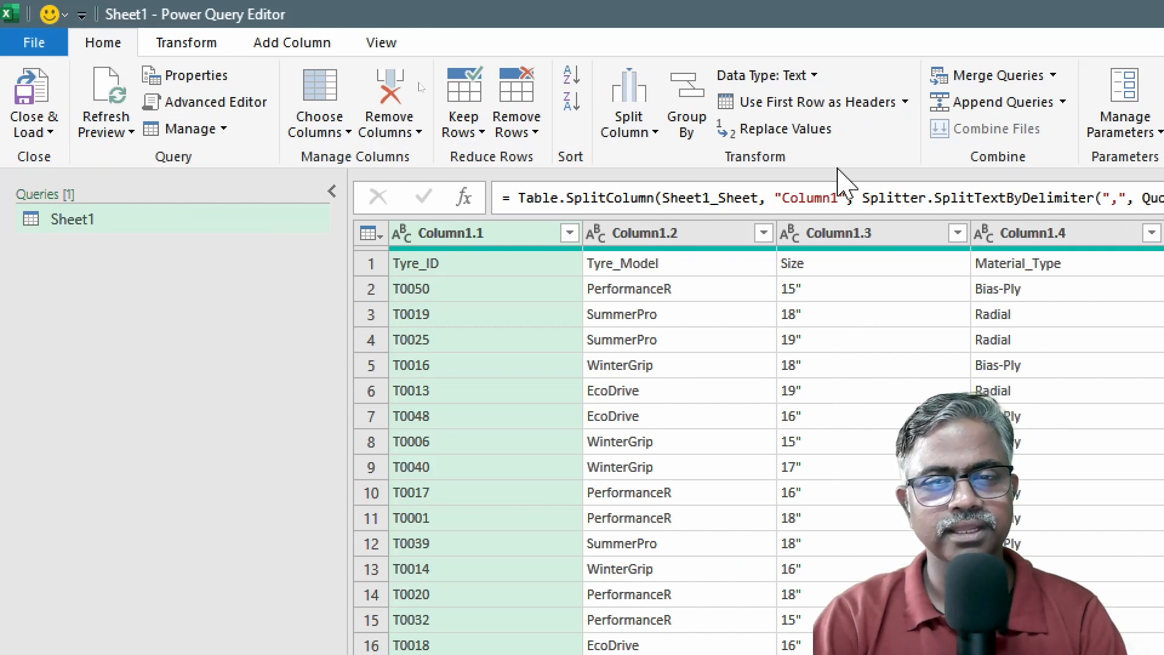
click(818, 103)
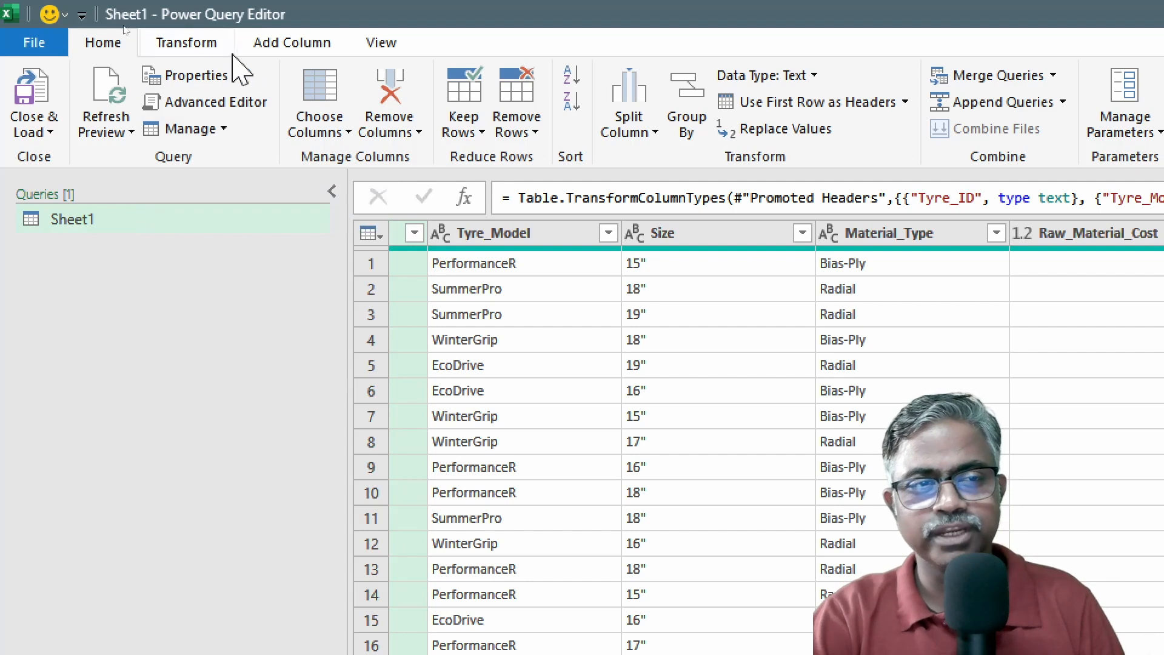
- Start a new custom column and name it "Total Production Cost"
click(272, 47)
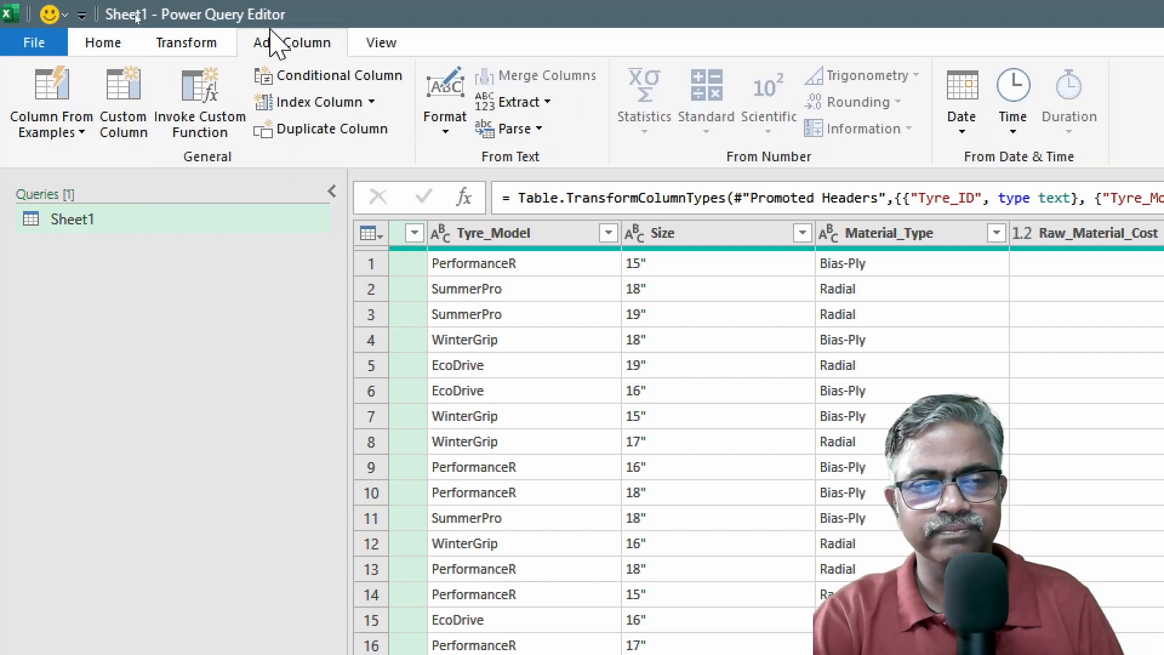
click(137, 109)
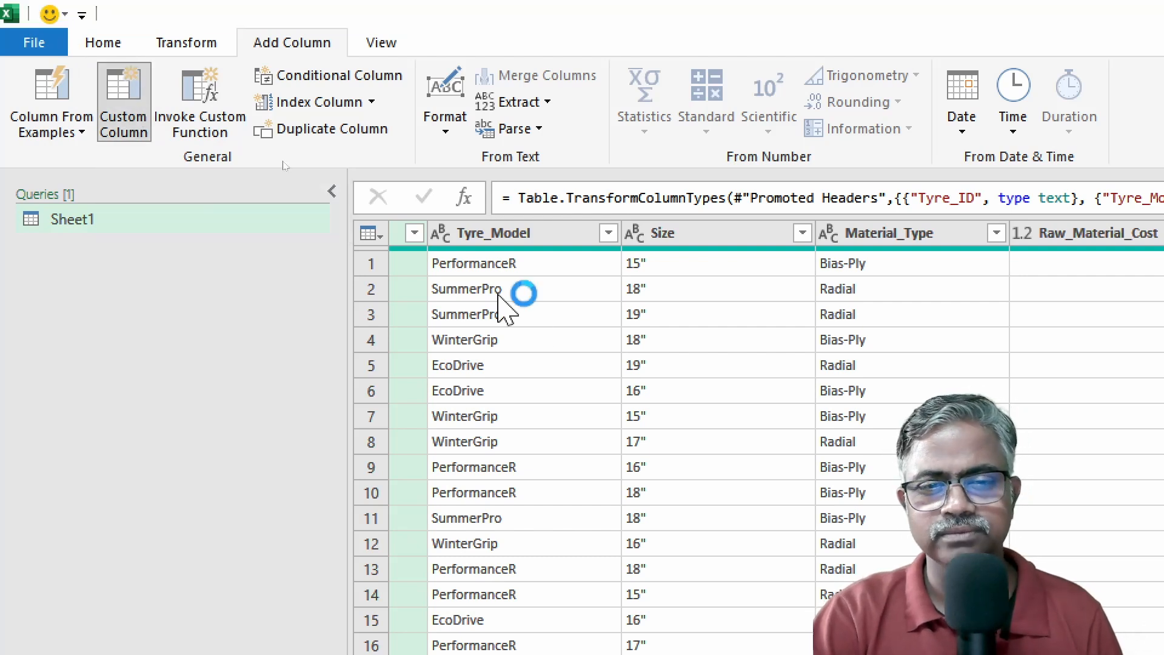
drag(496, 118, 408, 78)
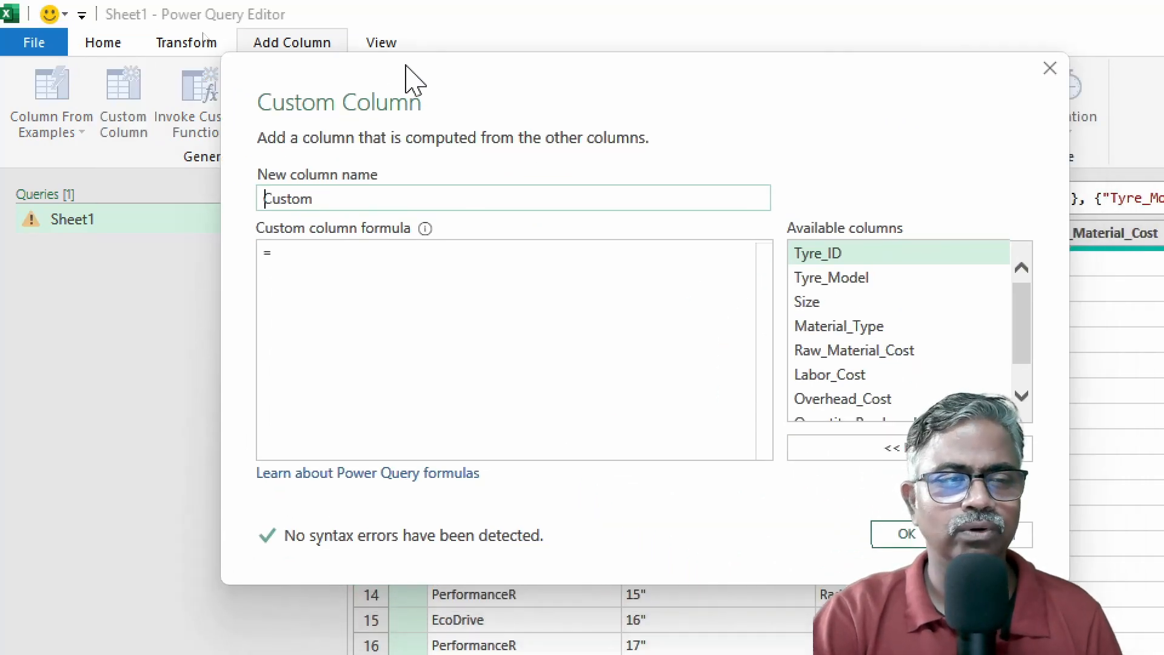
drag(322, 203, 240, 194)
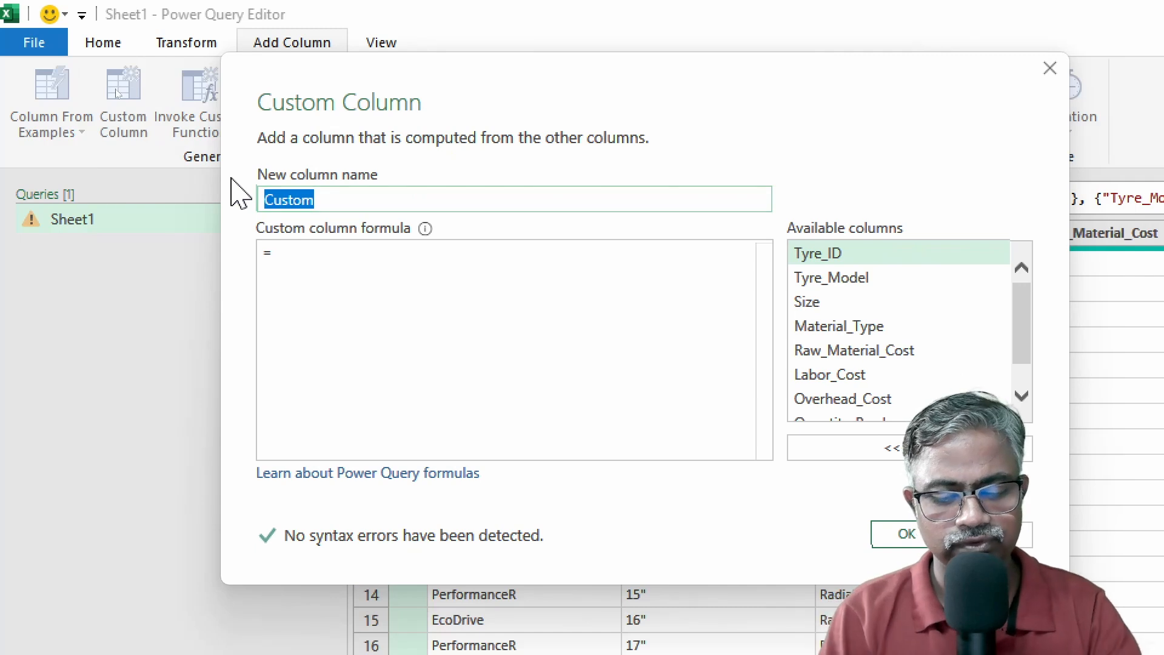
text(Total )
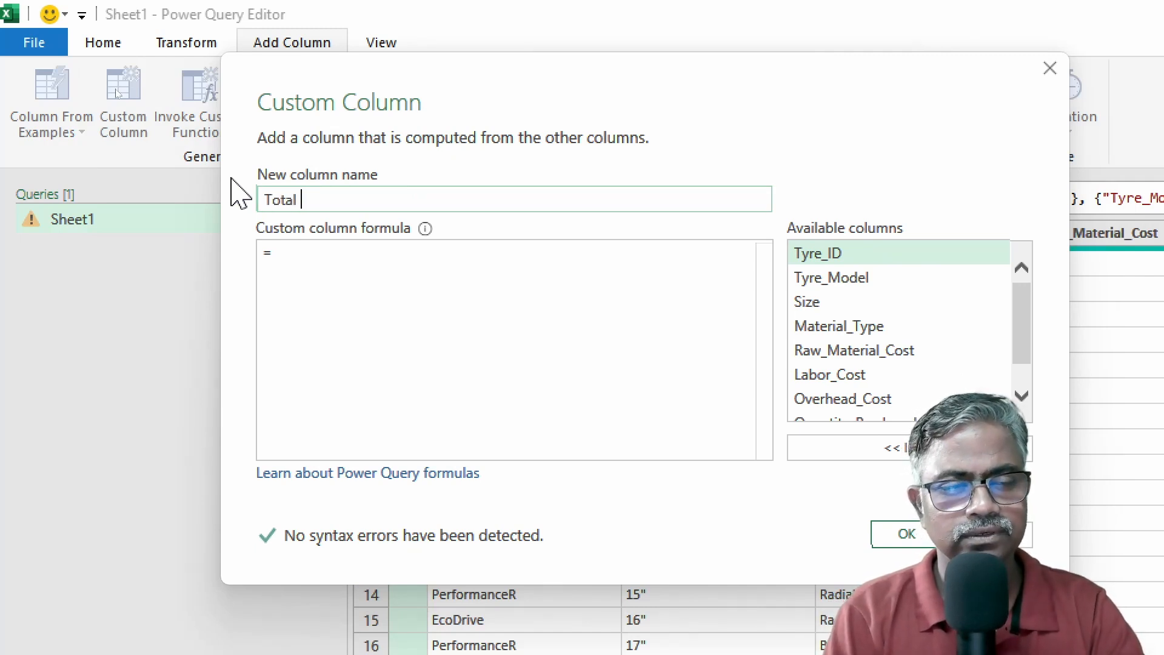
text(Production Cost)
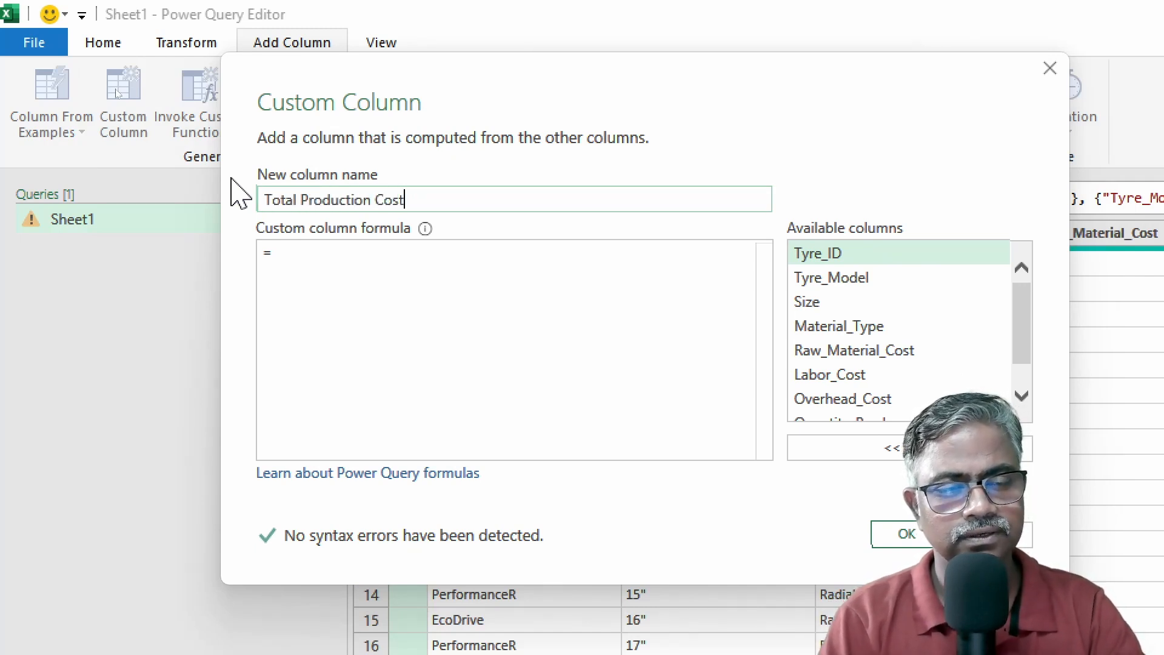
- Enter the cost sum ([Raw_Material_Cost]+[Labor_Cost]+[Overhead_Cost]) as the custom column formula
click(288, 264)
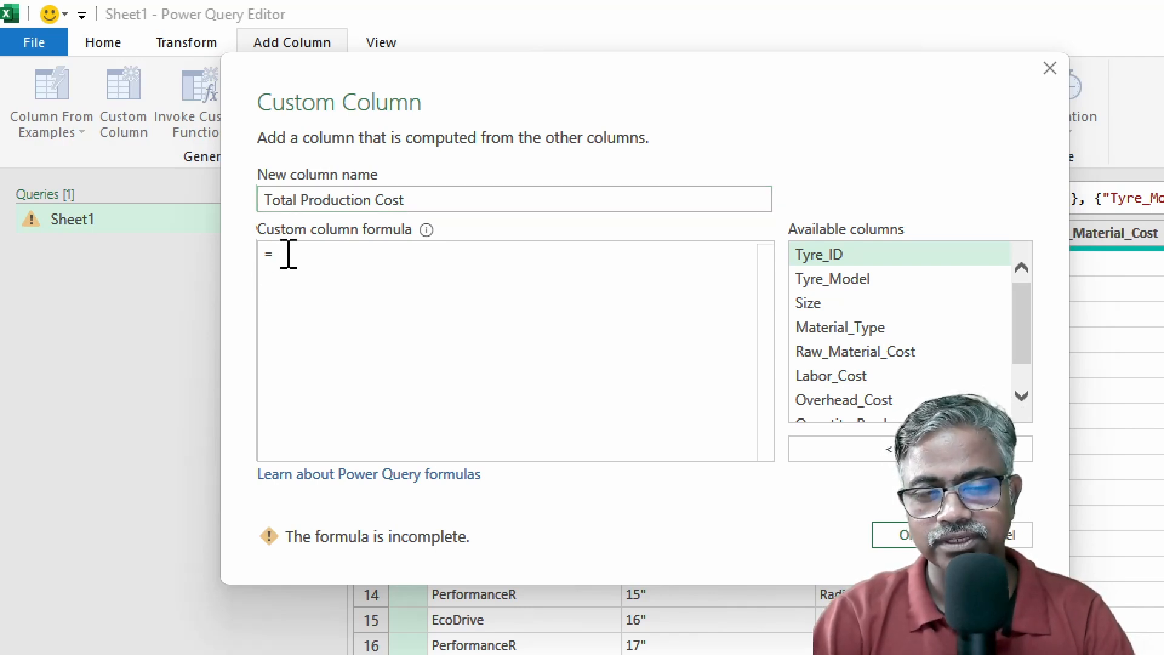
text(()
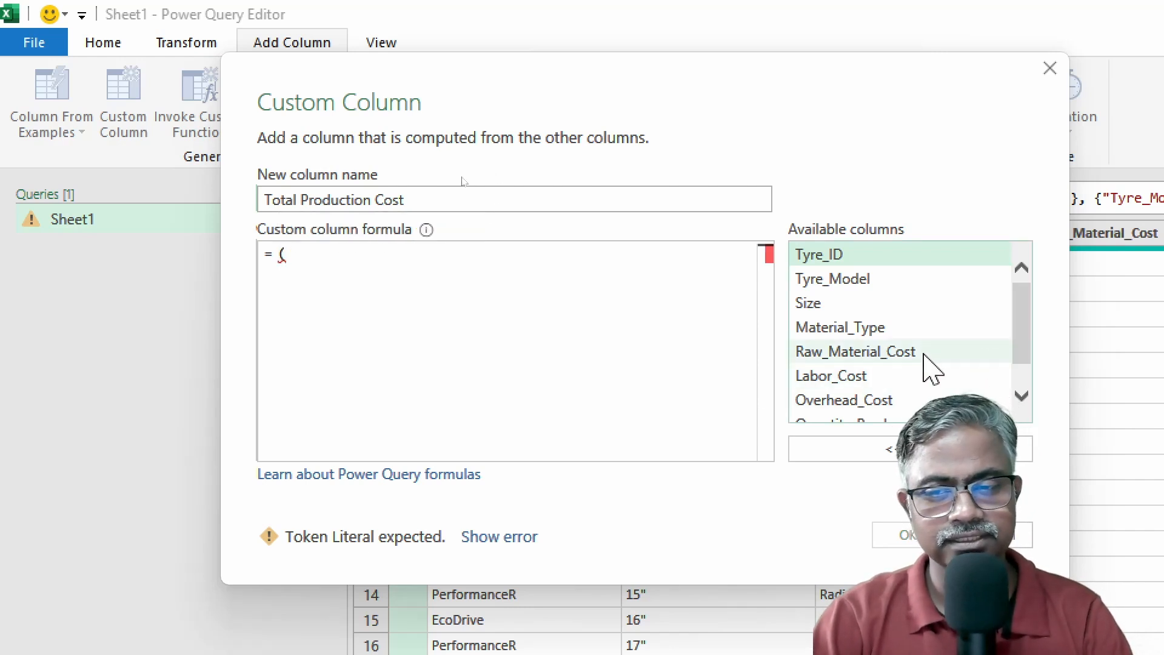
double_click(873, 352)
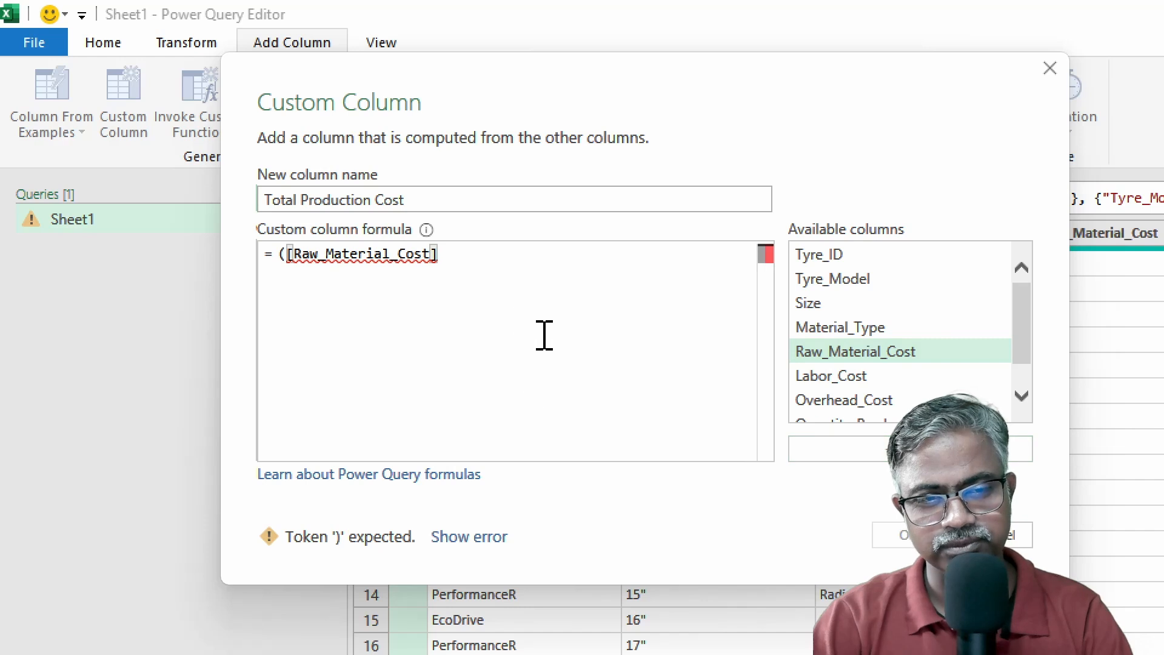
text(+)
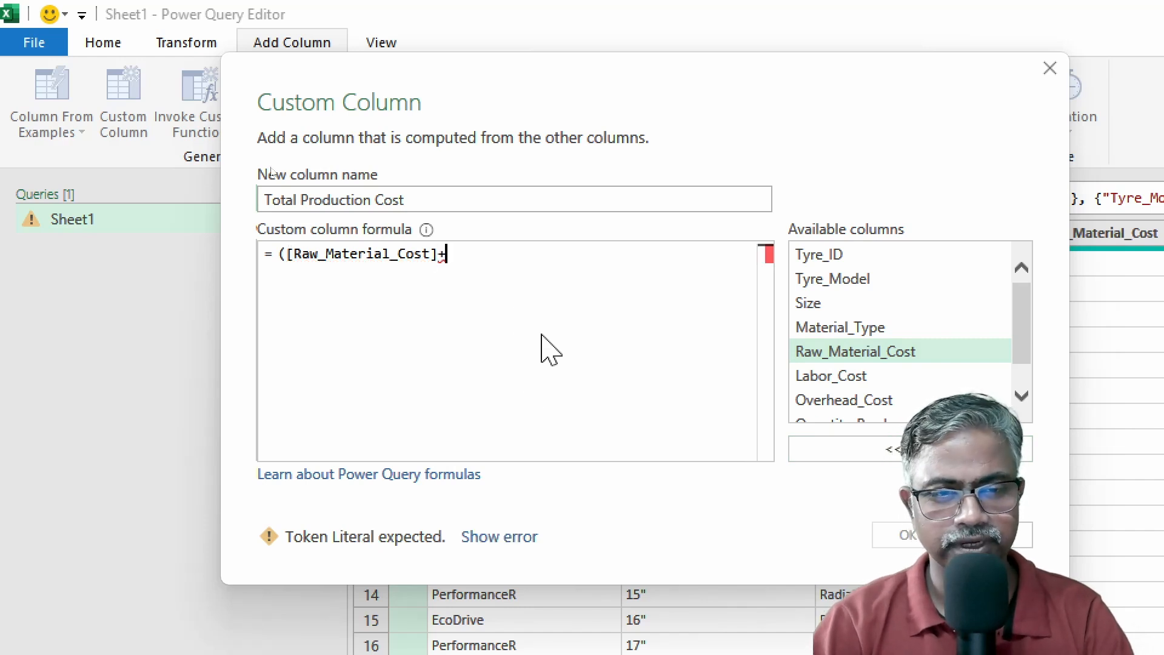
click(830, 377)
click(831, 449)
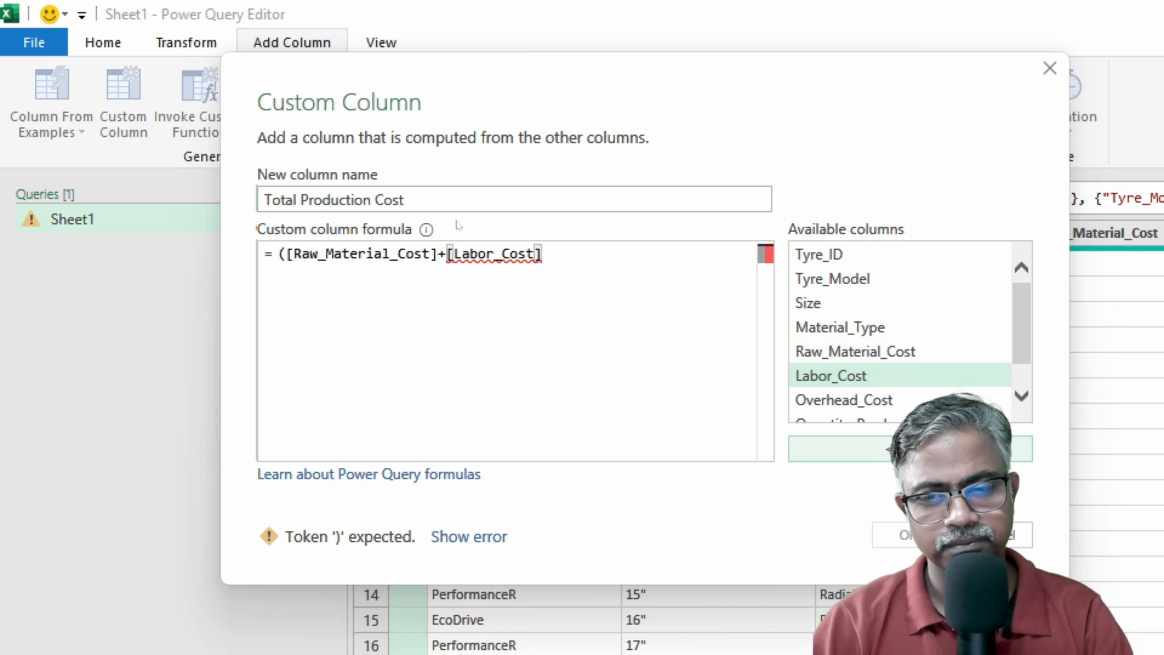
text(+)
double_click(870, 402)
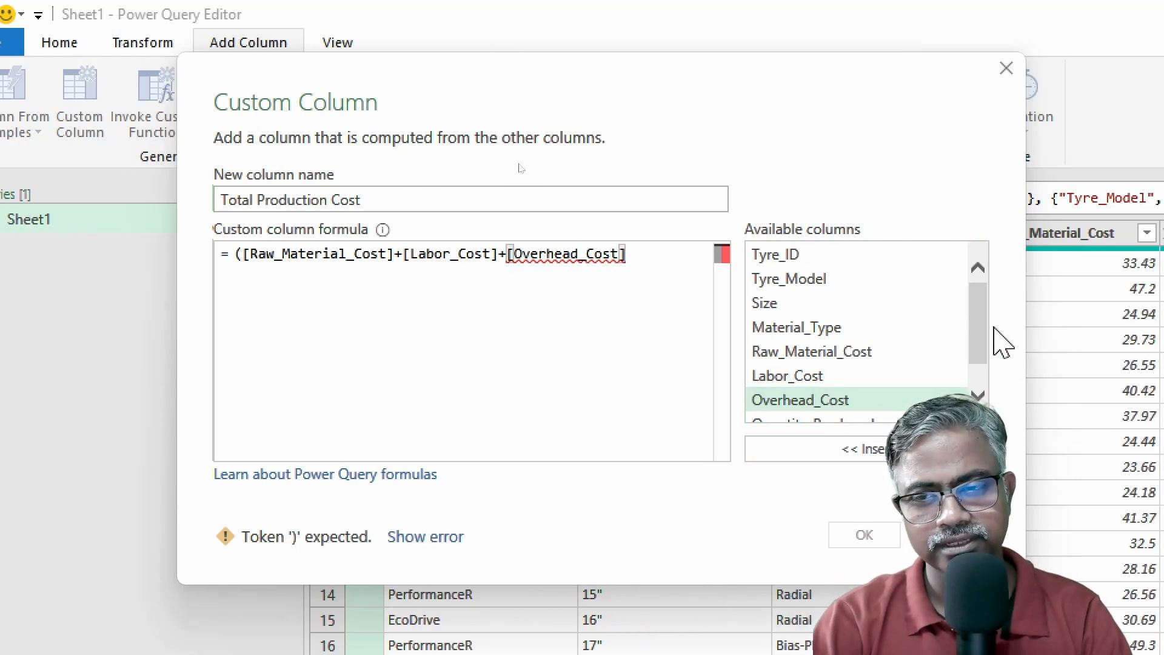
drag(984, 323, 982, 338)
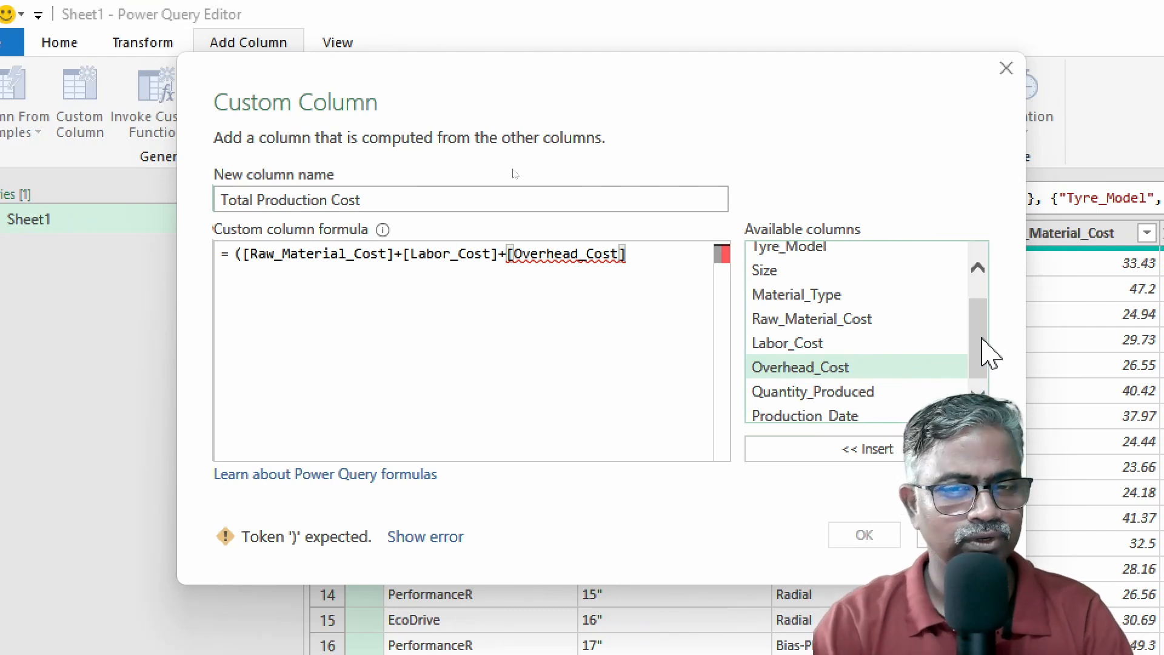
click(657, 269)
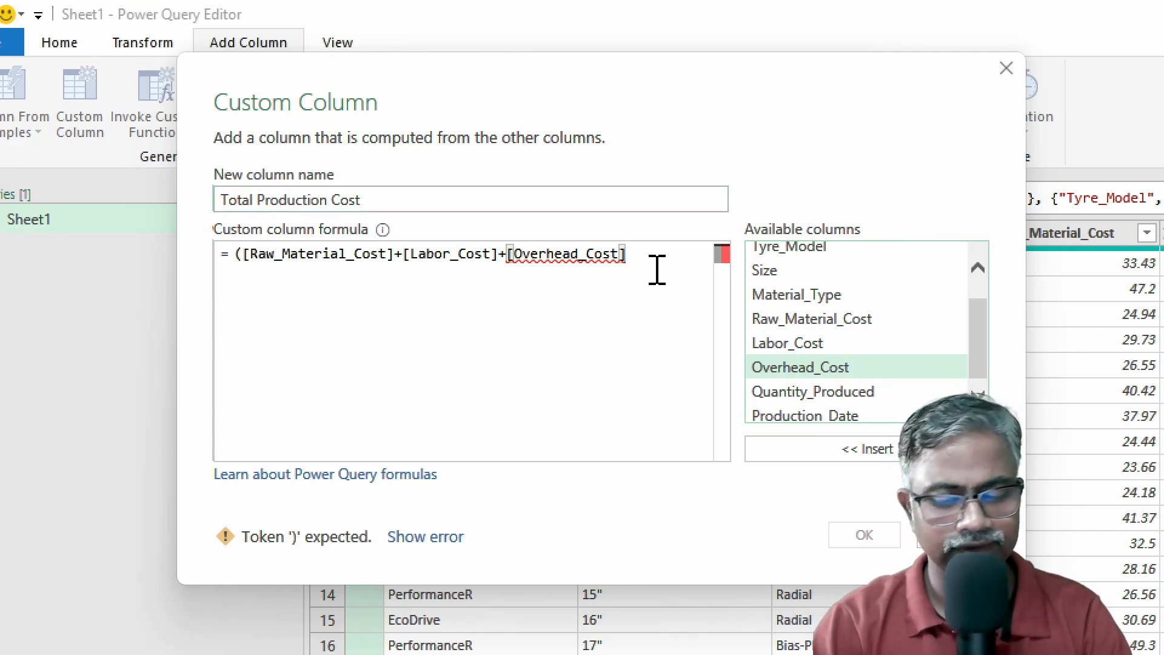
text())
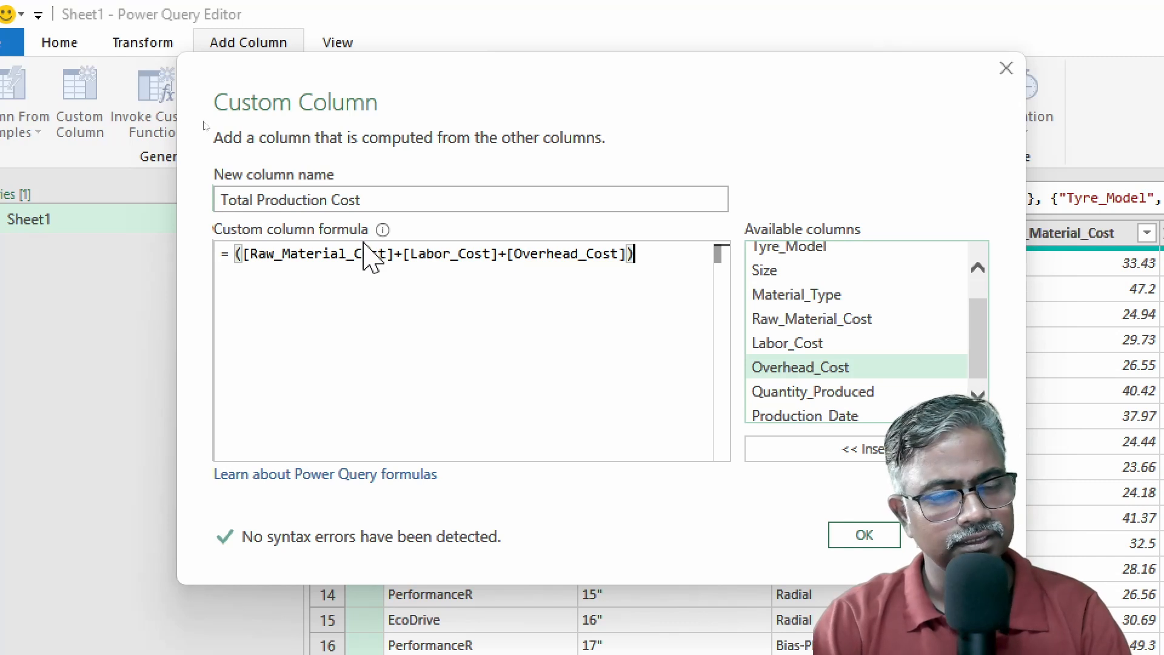
- Multiply the bracketed cost sum by [Quantity_Produced] and create the custom column
text(*)
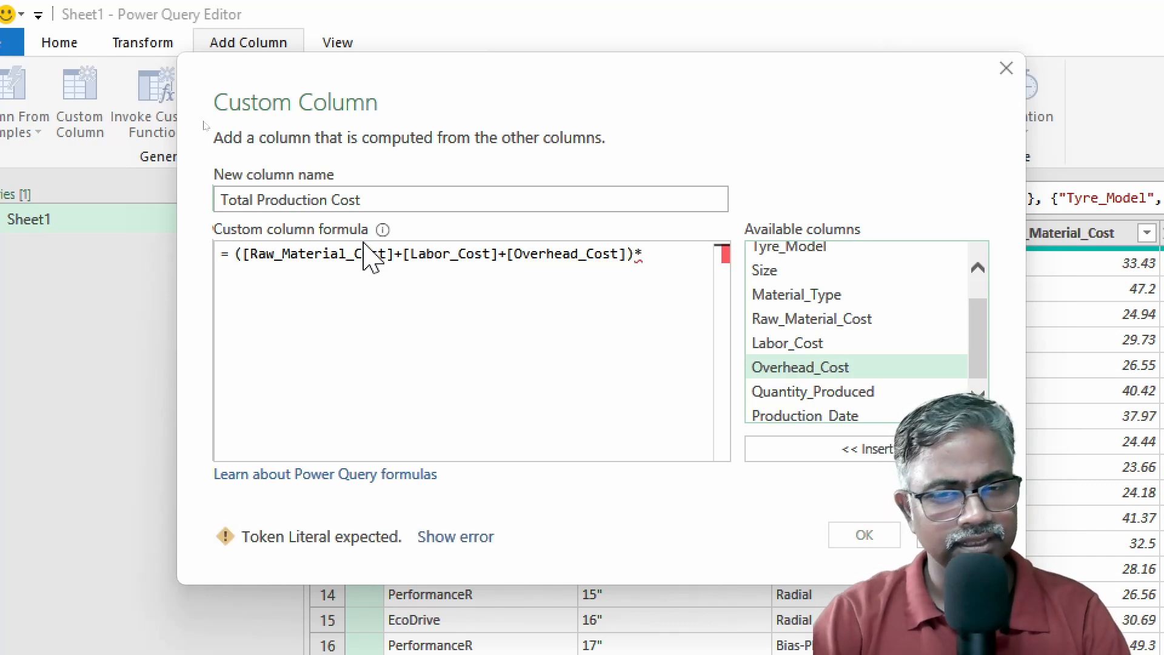
double_click(814, 394)
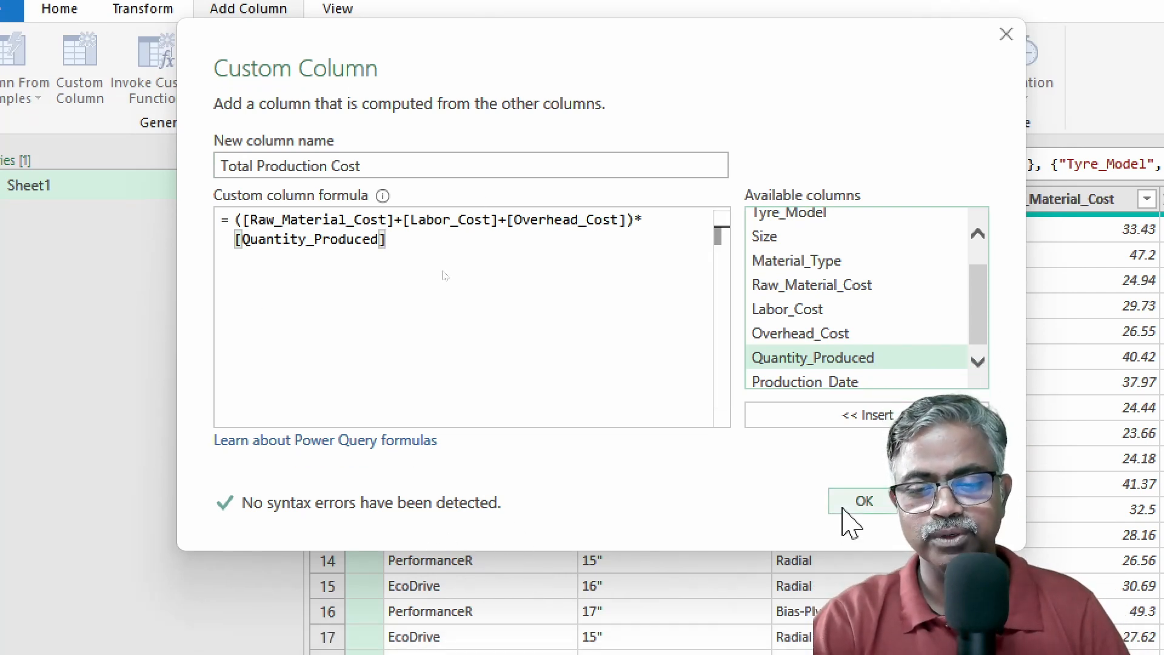
click(845, 509)
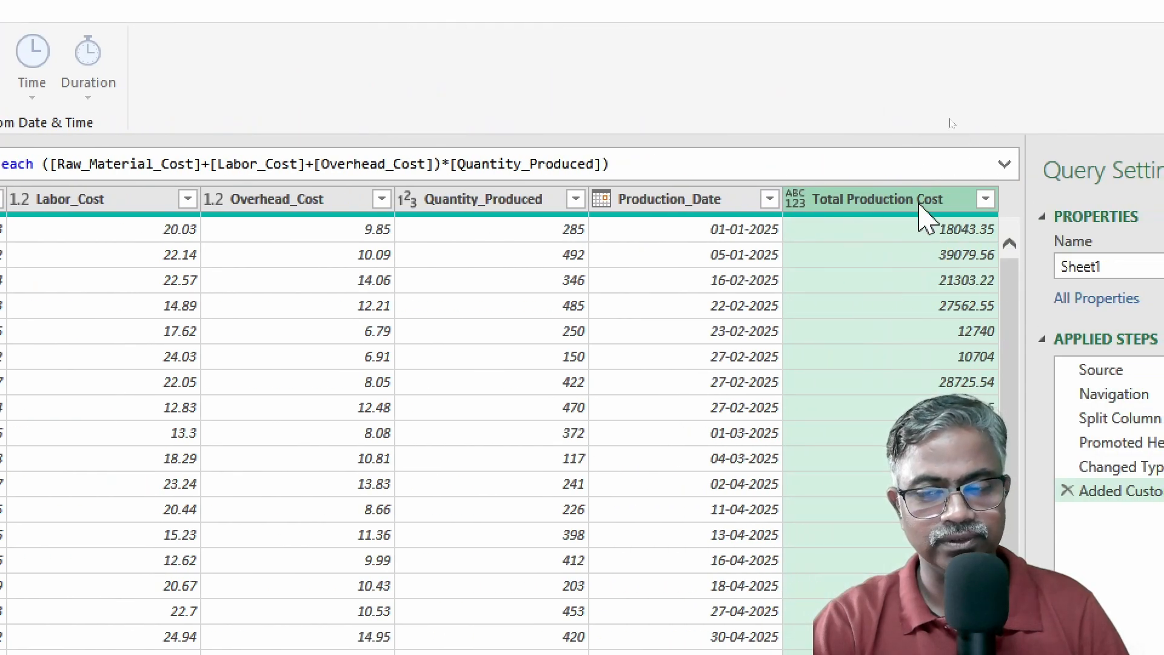
- Set the data type of the Total Production Cost column to Decimal Number
click(795, 200)
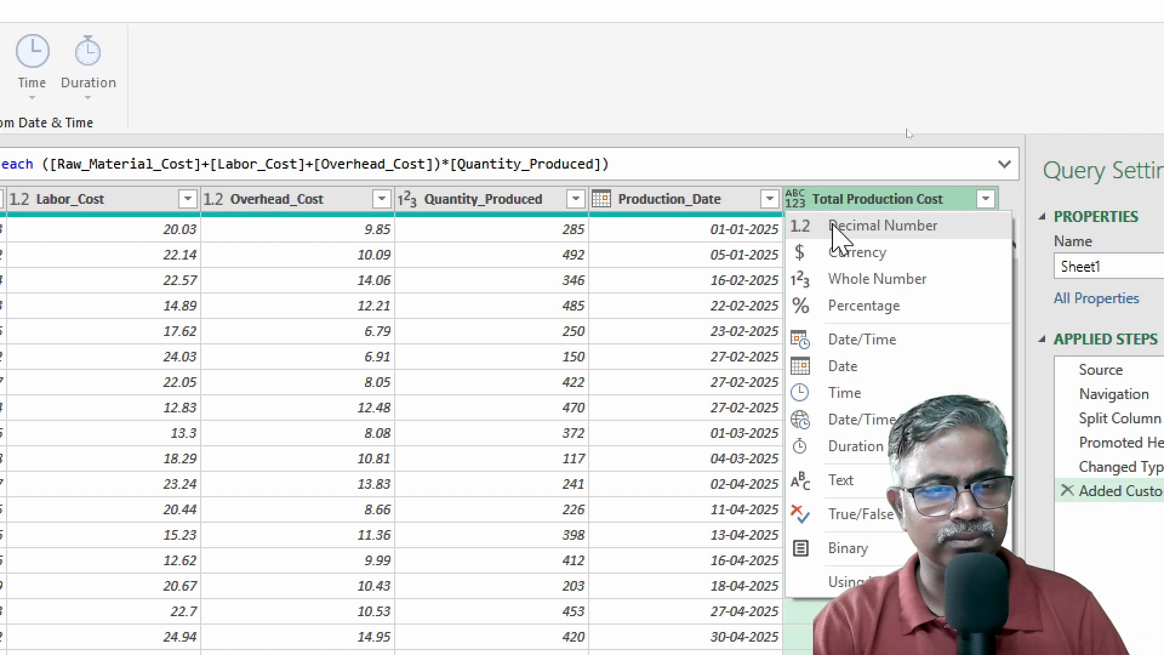
click(833, 225)
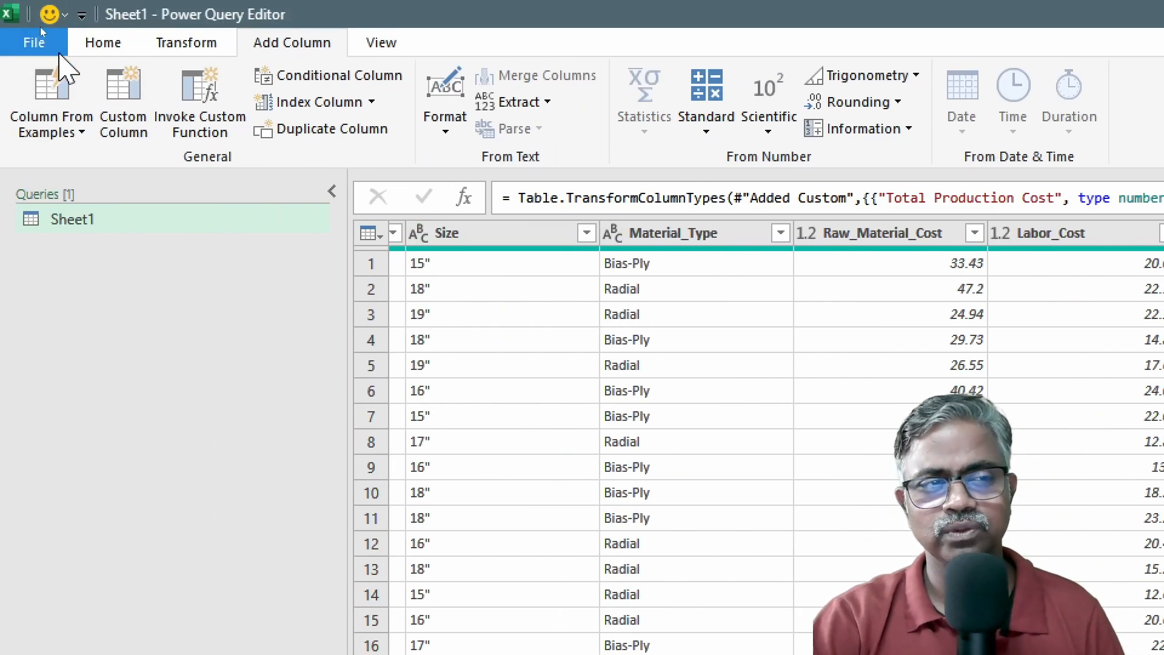
- Open the Close & Load options for the Sheet1 query
click(124, 46)
click(18, 134)
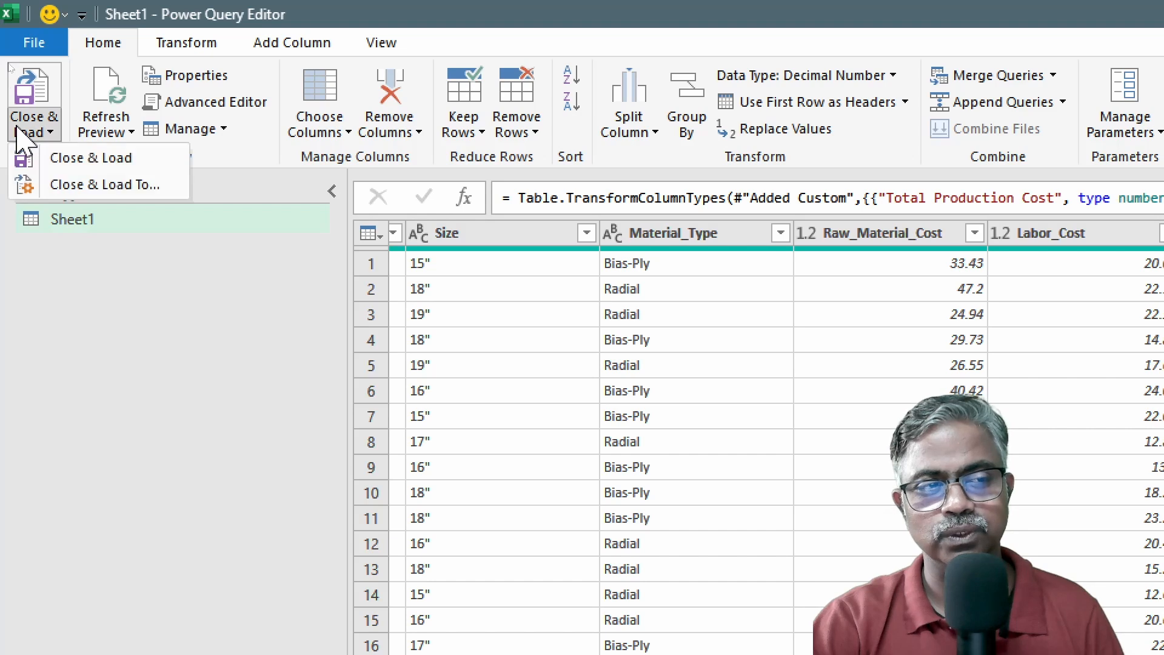